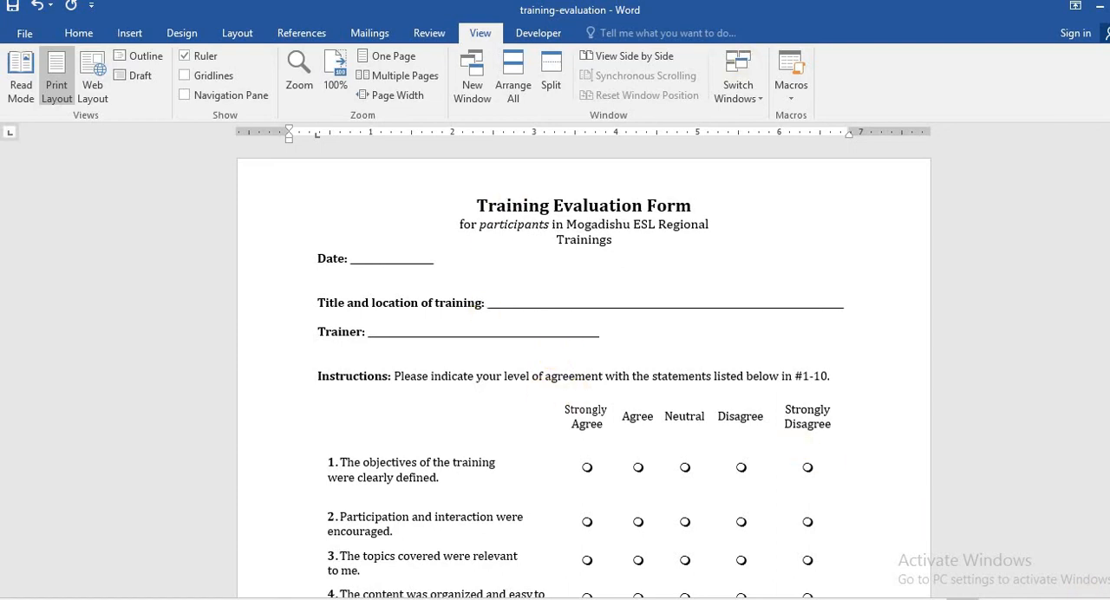
# Examine the training evaluation form's header fields, rating scale and ten numbered statements from beginning to end
pyautogui.moveTo(1082, 599); pyautogui.dragTo(1092, 599)
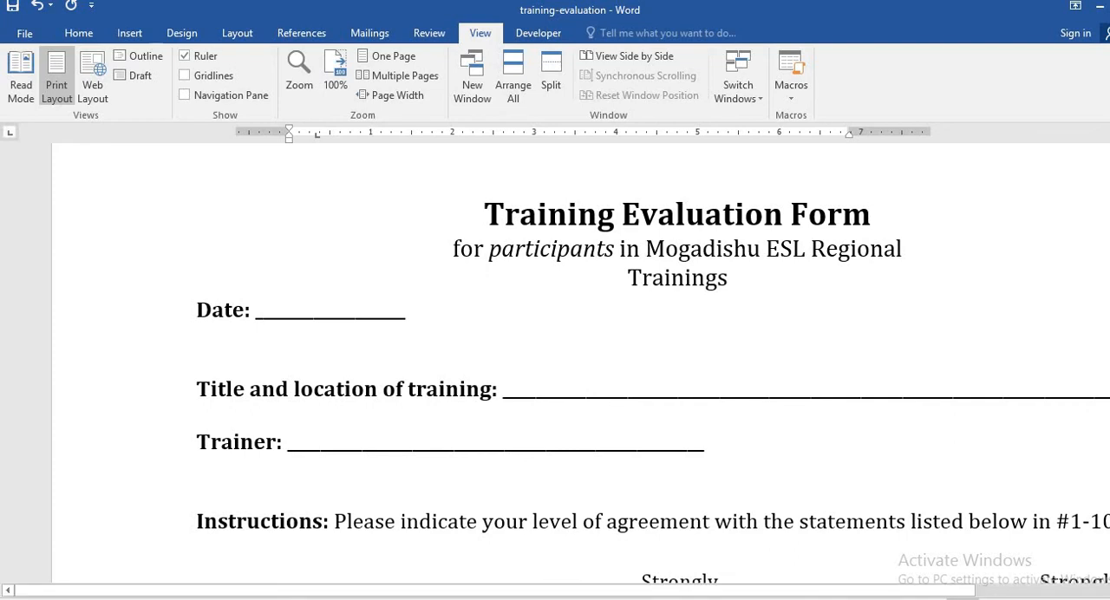
pyautogui.moveTo(1109, 165); pyautogui.dragTo(1109, 294)
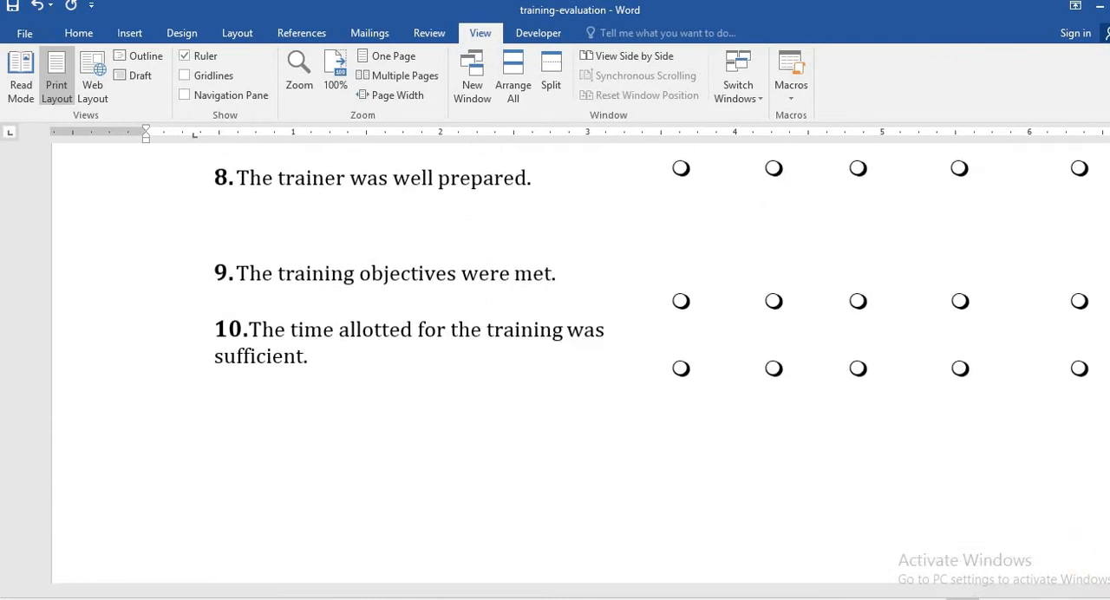
pyautogui.scroll(-6, 581, 365)
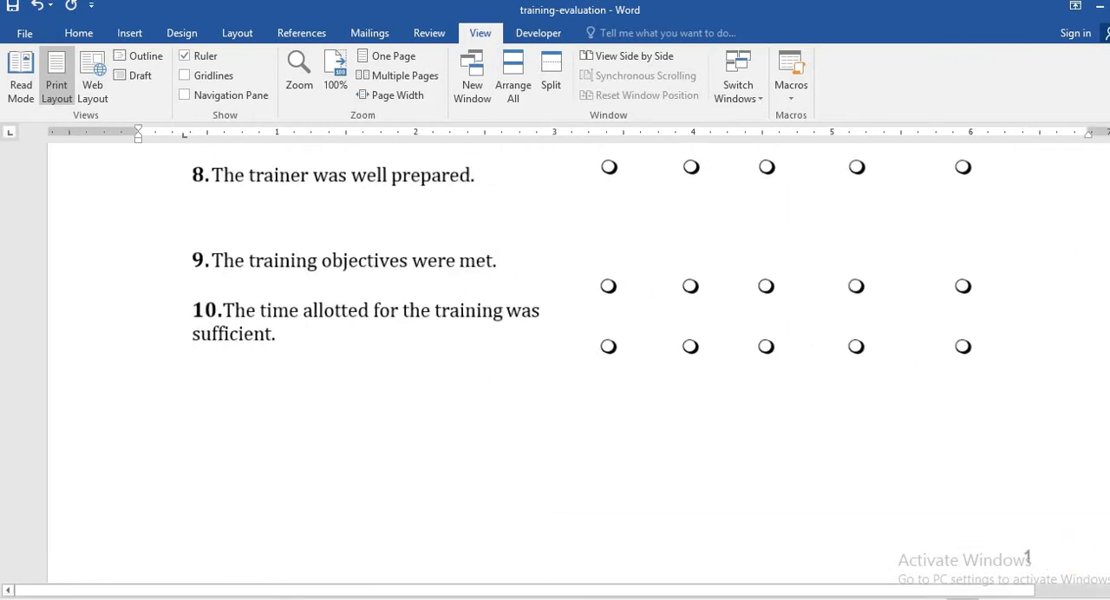
pyautogui.moveTo(1078, 599); pyautogui.dragTo(1076, 599)
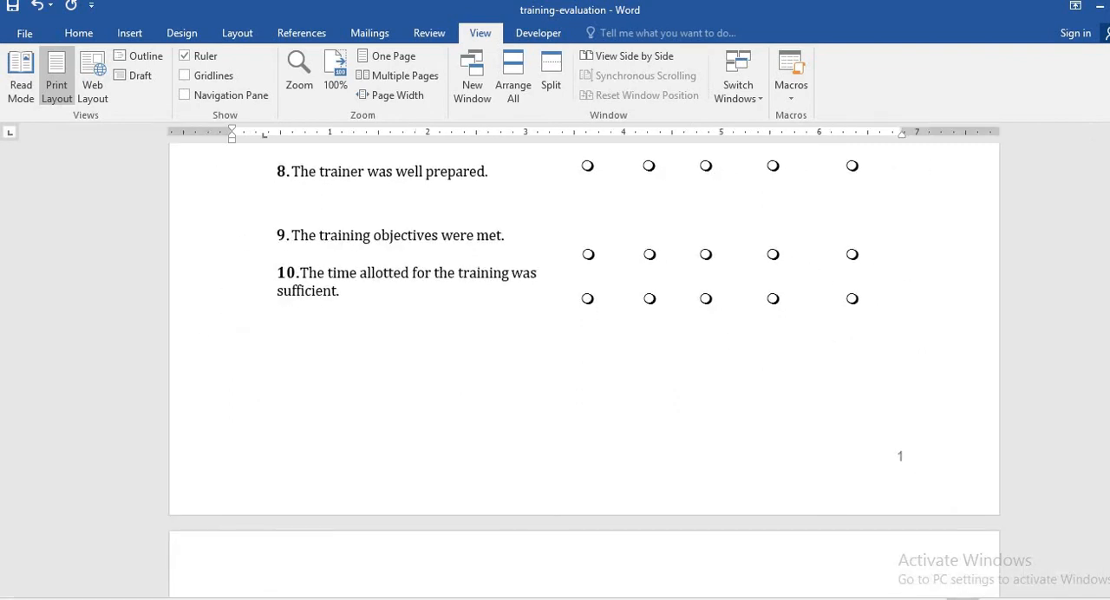
pyautogui.moveTo(1109, 297); pyautogui.dragTo(1109, 150)
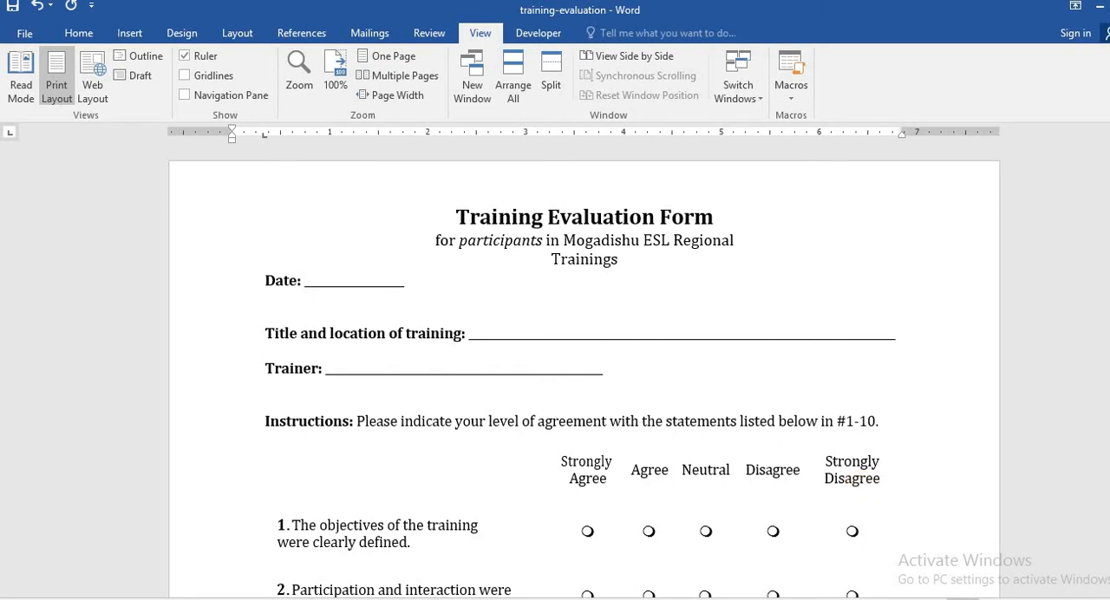
pyautogui.scroll(-10, 573, 381)
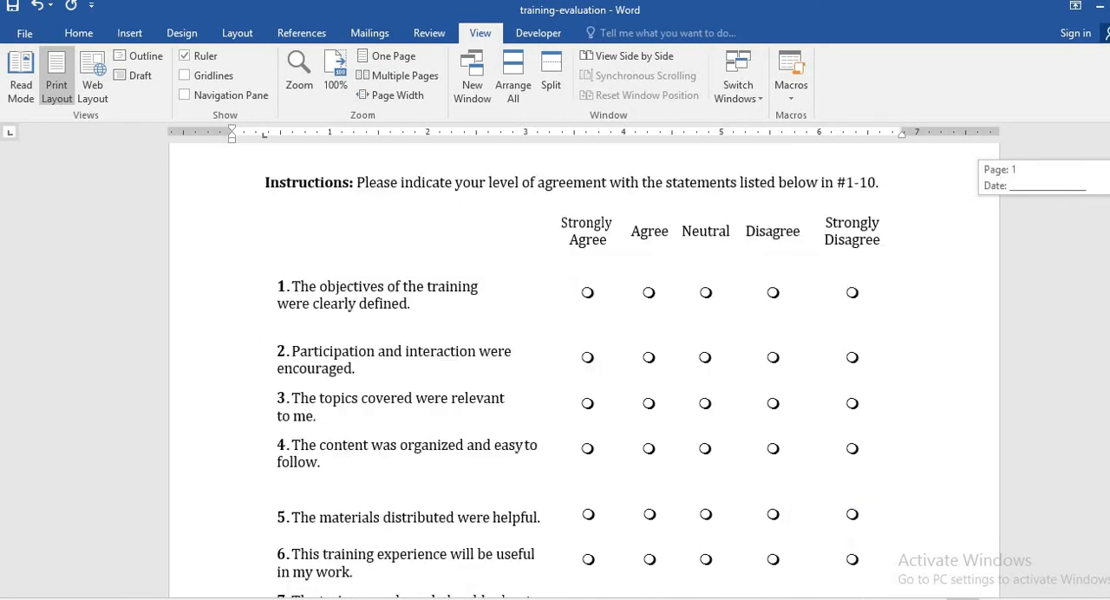
pyautogui.scroll(-4, 573, 381)
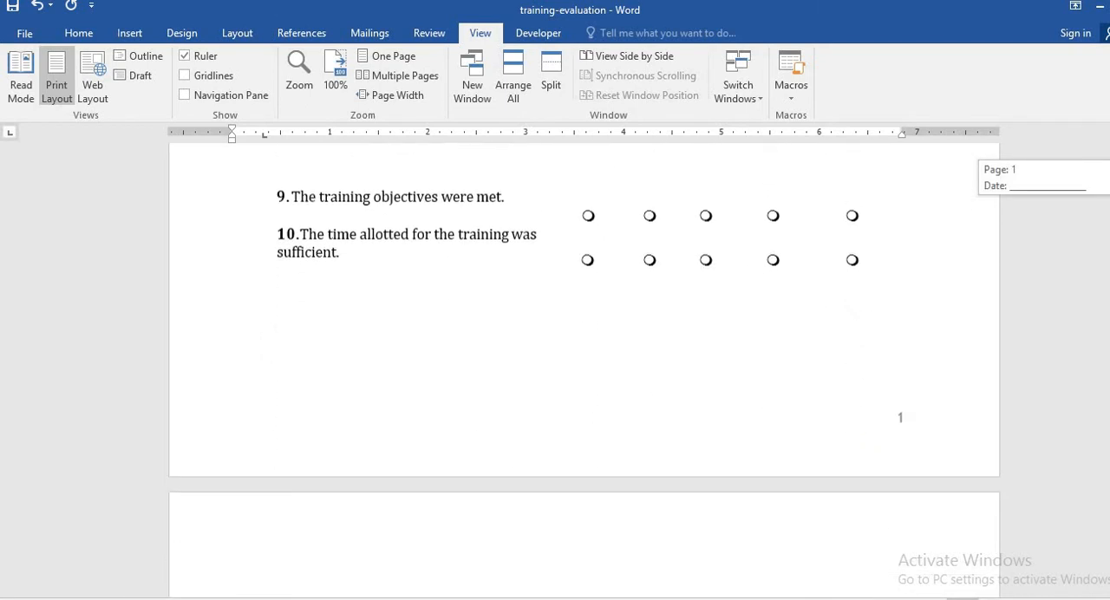
pyautogui.scroll(4, 573, 381)
pyautogui.scroll(10, 573, 381)
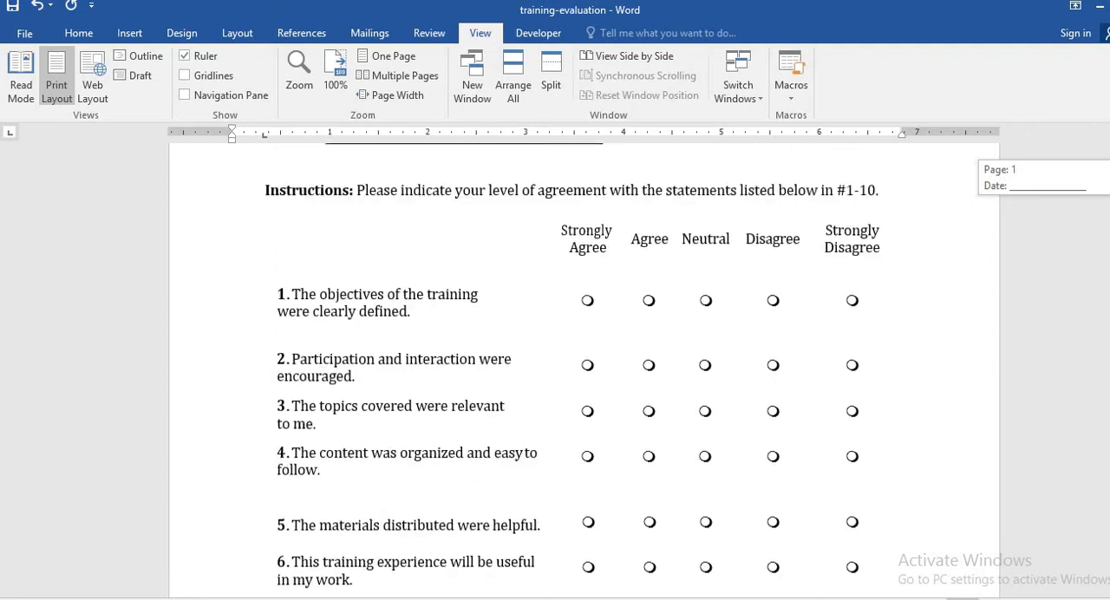
pyautogui.scroll(1, 573, 380)
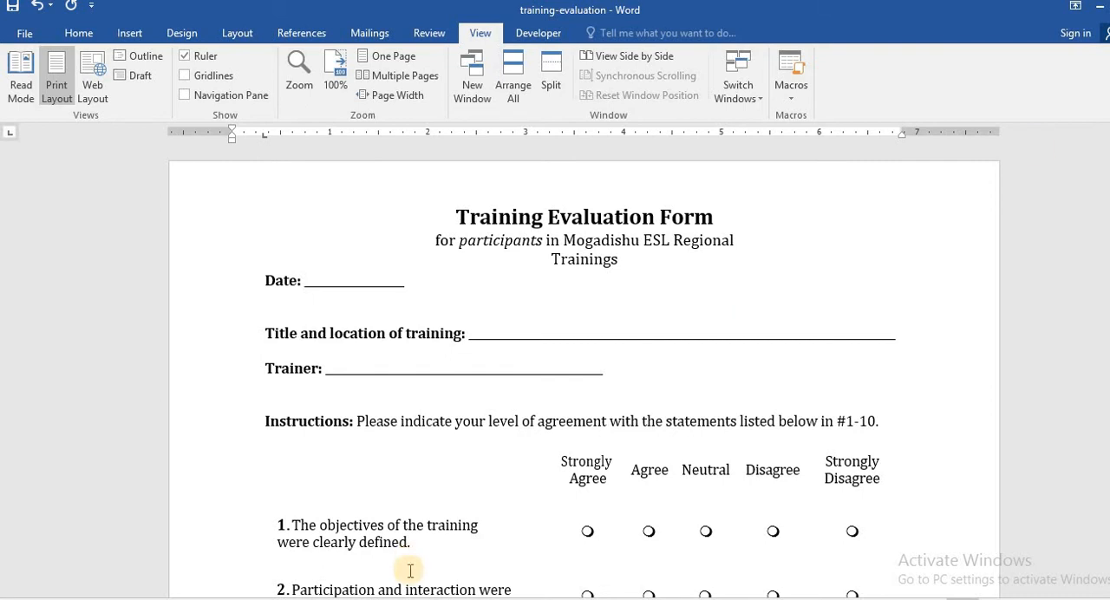
# Switch from the Word form to the Book1 workbook in Excel that holds the survey responses
pyautogui.moveTo(333, 598)
pyautogui.click(328, 555)
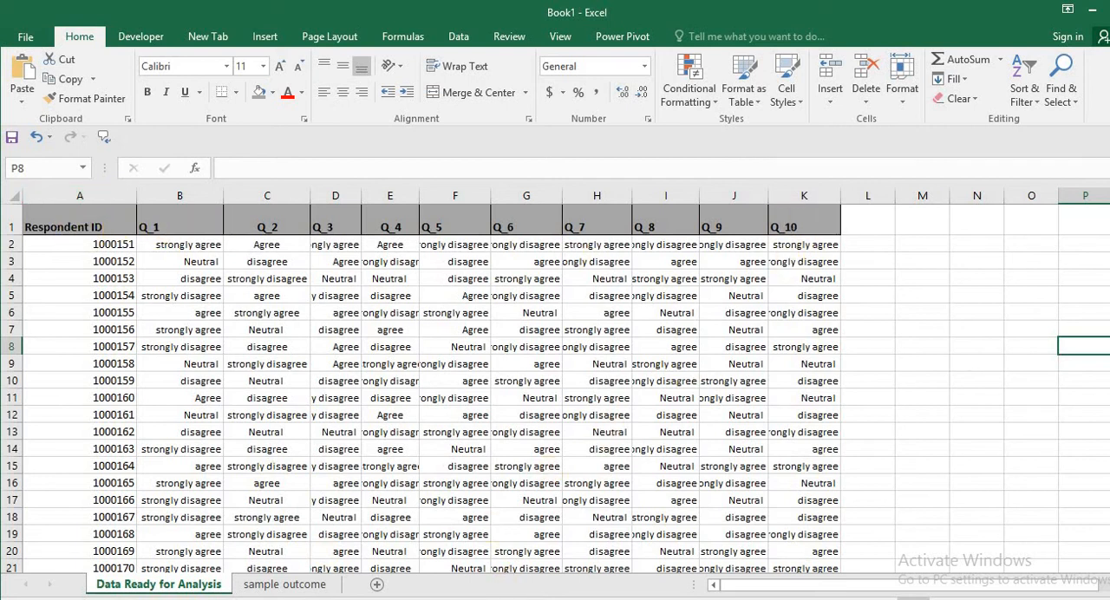
pyautogui.click(397, 531)
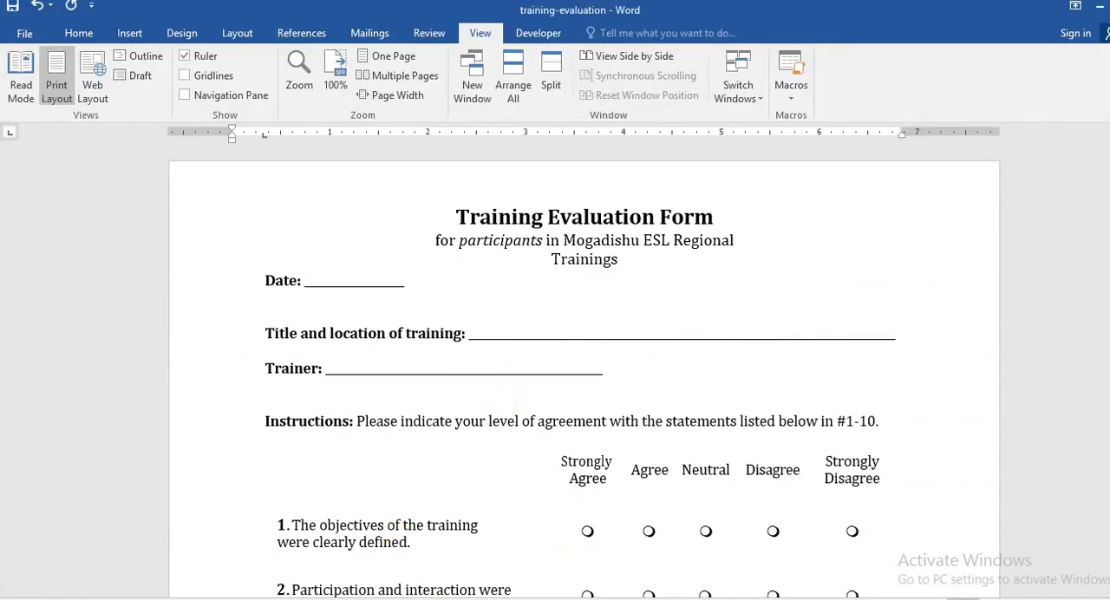
pyautogui.moveTo(332, 598)
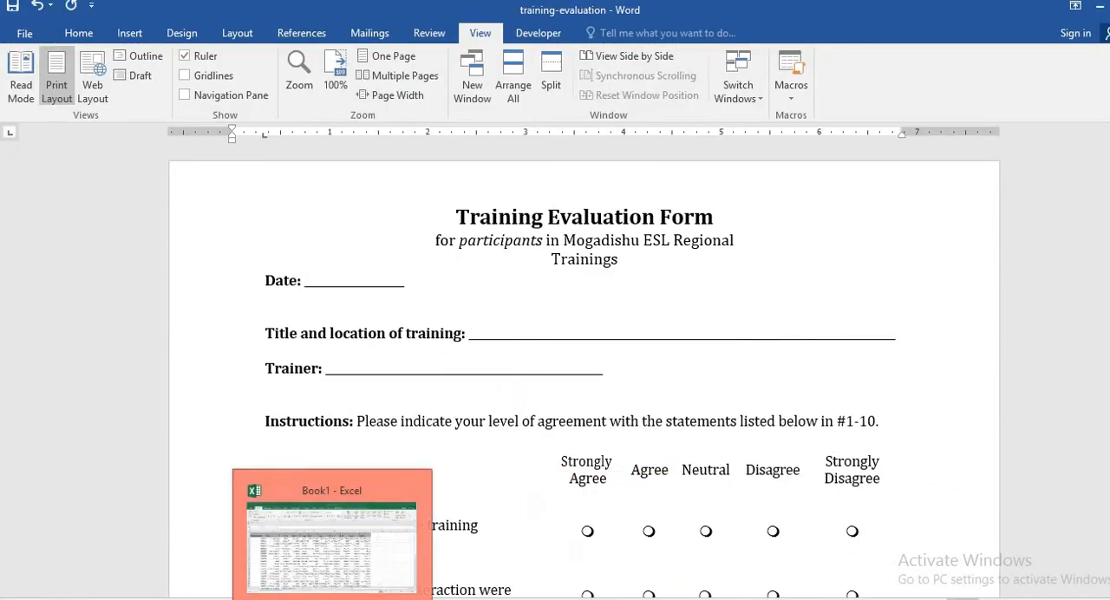
pyautogui.click(305, 556)
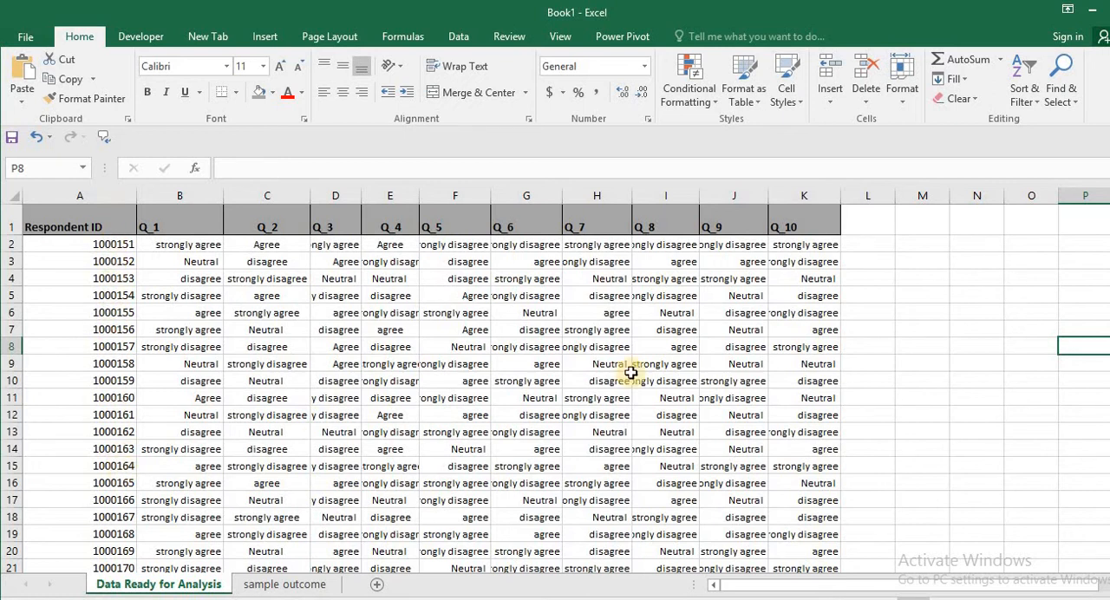
# Examine the respondents' answers to Q_1 through Q_10 on the Data Ready for Analysis sheet
pyautogui.moveTo(1109, 260)
pyautogui.mouseDown()
pyautogui.moveTo(1109, 311)
pyautogui.moveTo(1109, 229)
pyautogui.moveTo(1109, 265)
pyautogui.mouseUp()
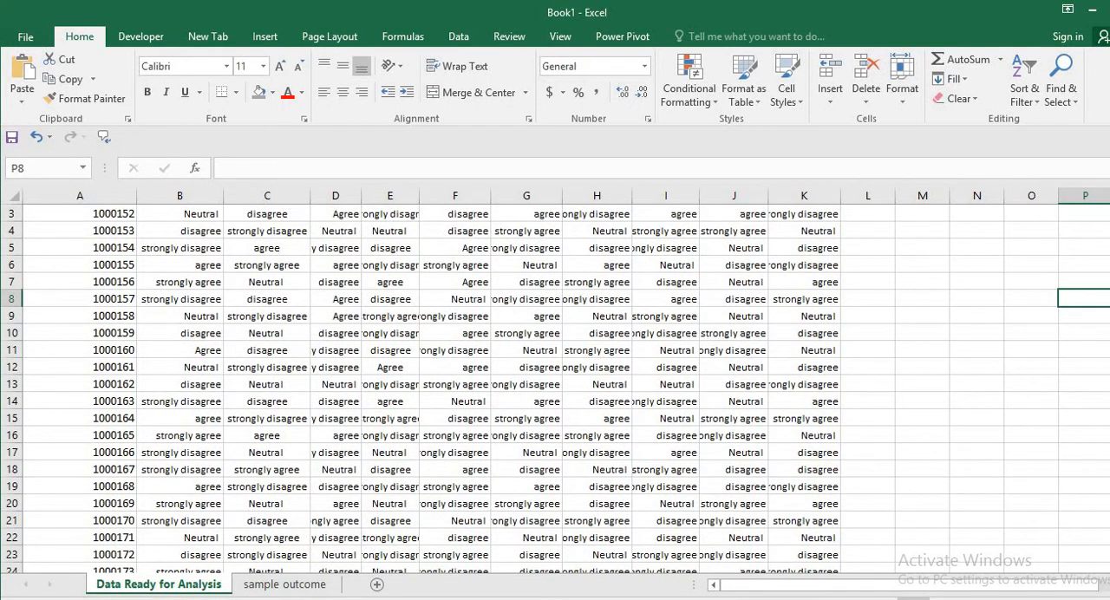
pyautogui.moveTo(1109, 265); pyautogui.dragTo(1109, 258)
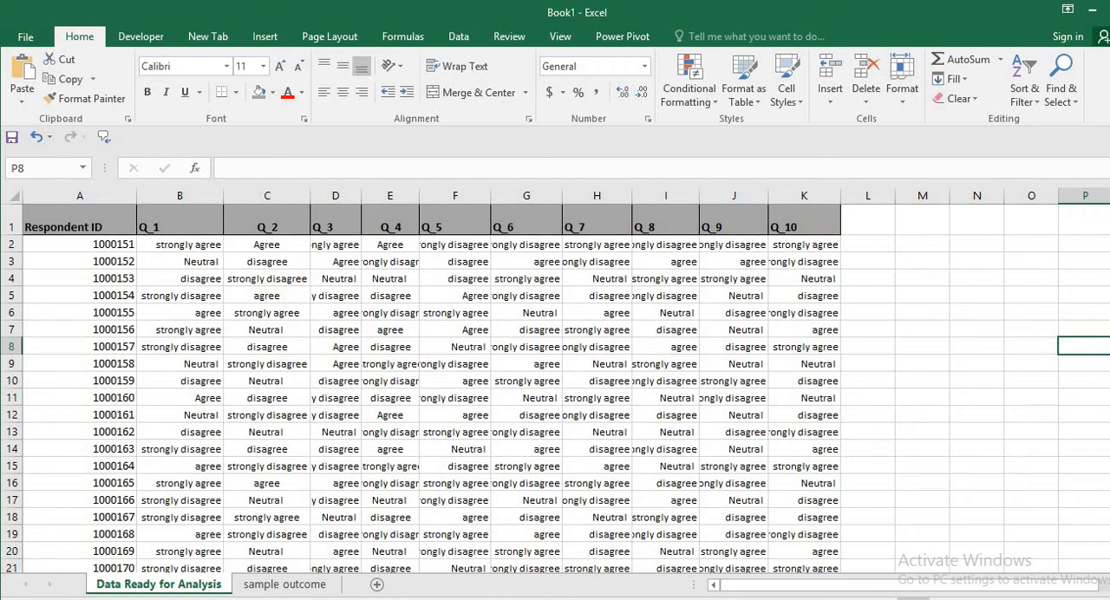
pyautogui.moveTo(1109, 251); pyautogui.dragTo(1109, 260)
pyautogui.moveTo(1072, 590)
pyautogui.mouseDown()
pyautogui.moveTo(1088, 589)
pyautogui.moveTo(1051, 592)
pyautogui.mouseUp()
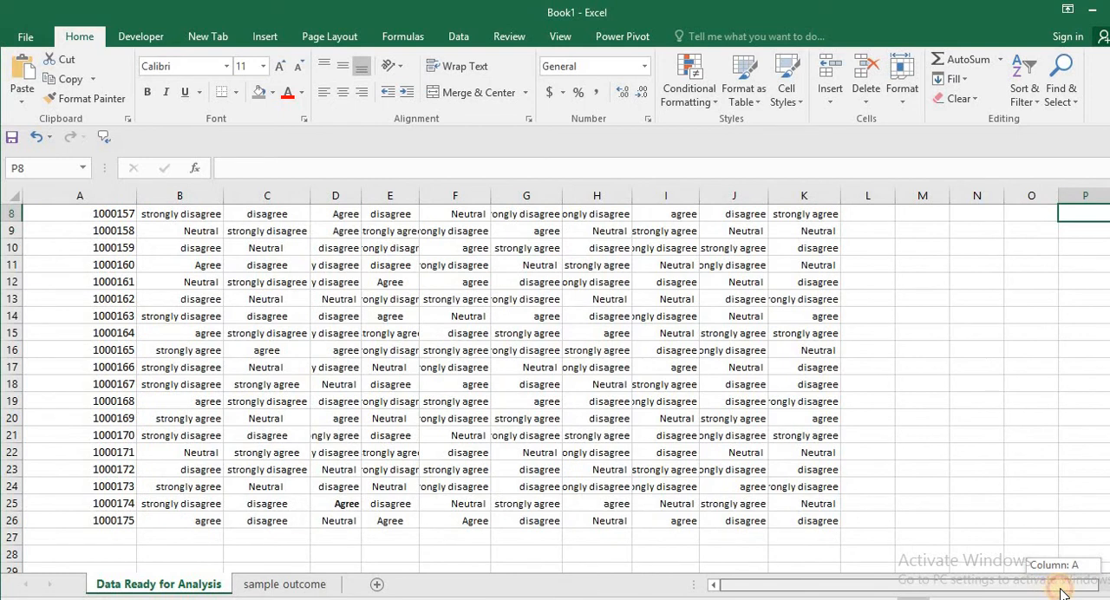
pyautogui.moveTo(1064, 593); pyautogui.dragTo(1063, 593)
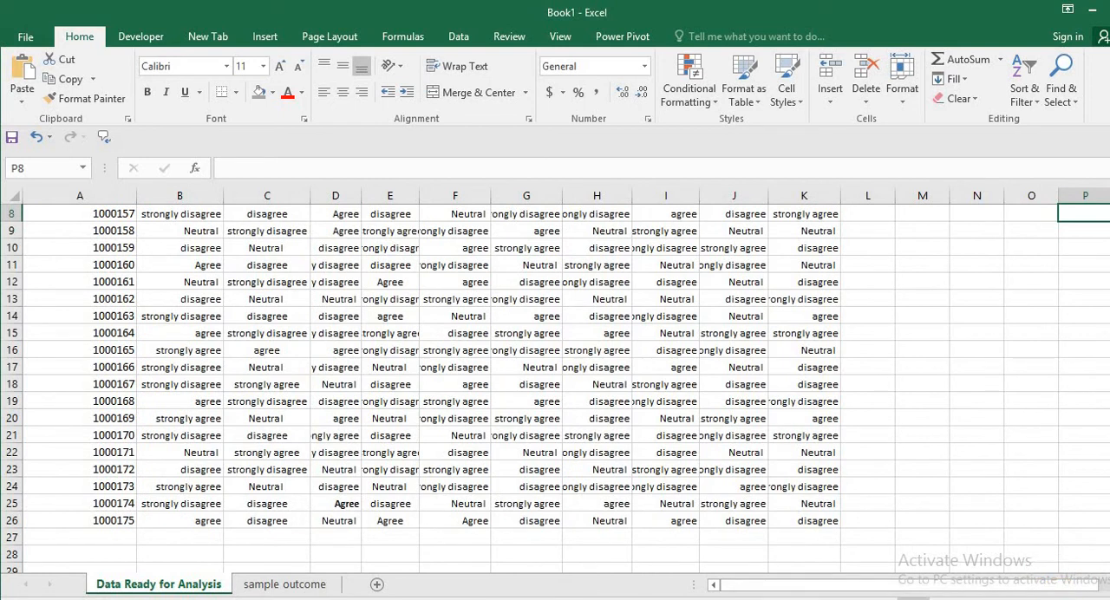
pyautogui.moveTo(1109, 394); pyautogui.dragTo(1109, 338)
pyautogui.moveTo(1109, 393); pyautogui.dragTo(1109, 393)
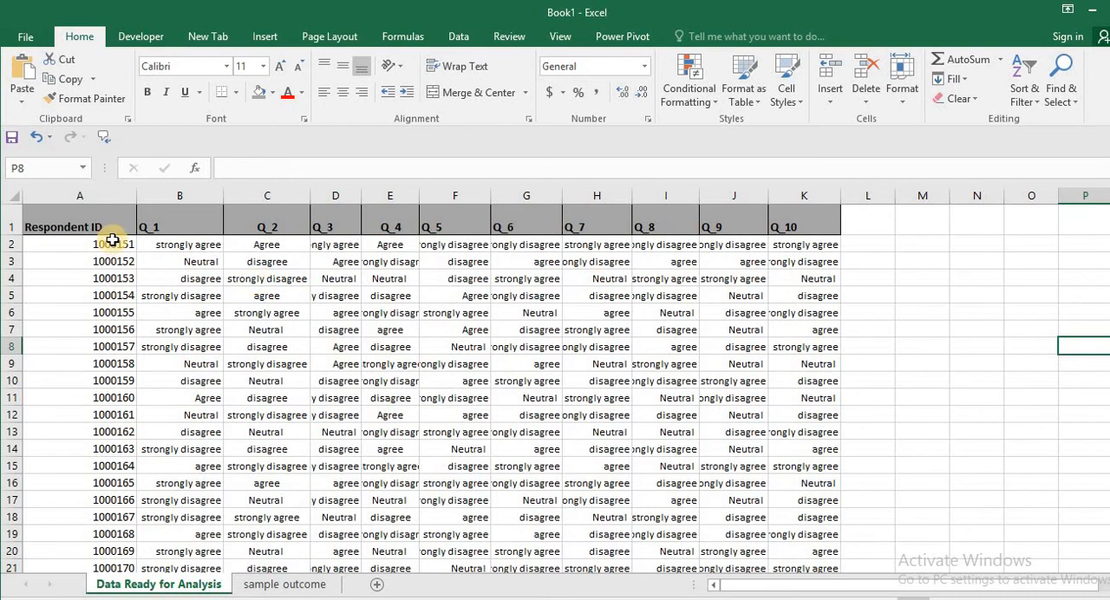
# Freeze panes at cell B2 so the header row and the Respondent ID column stay fixed, and check the sheet's scrolling
pyautogui.click(152, 248)
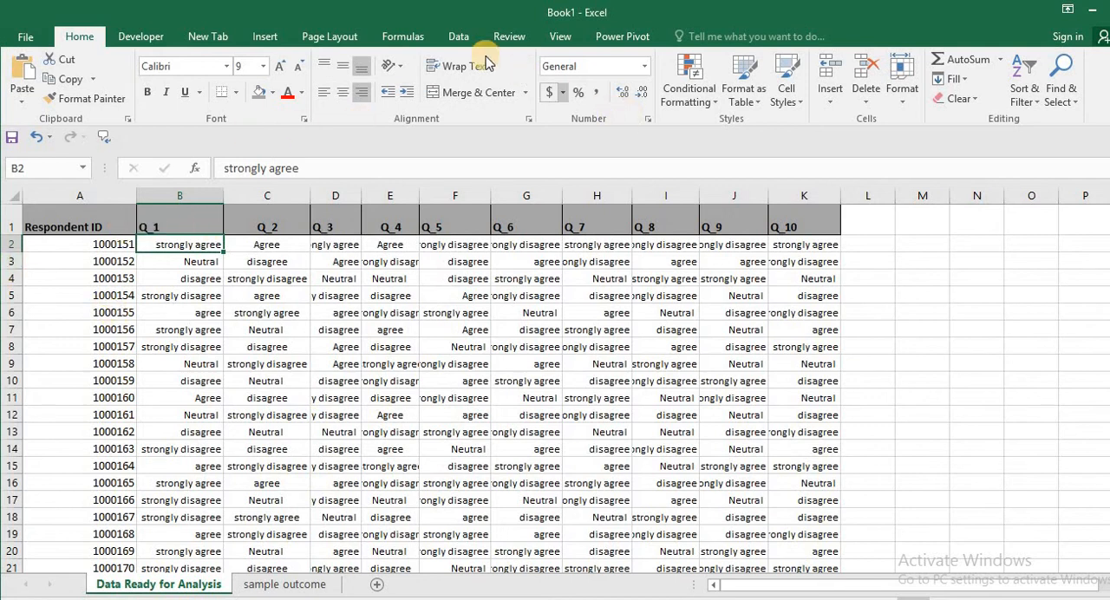
pyautogui.click(560, 36)
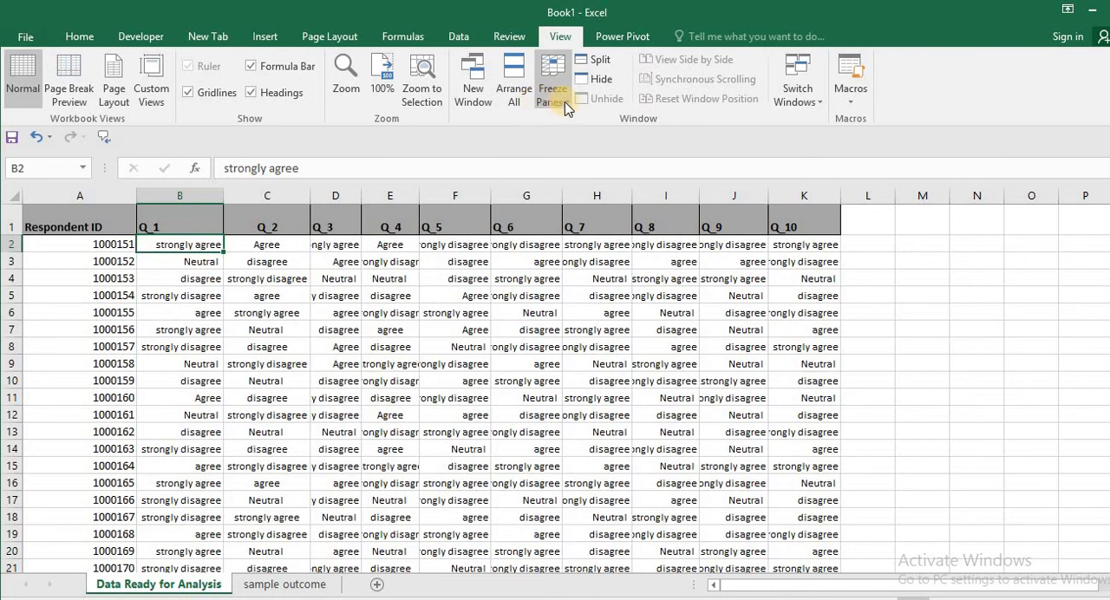
pyautogui.click(568, 106)
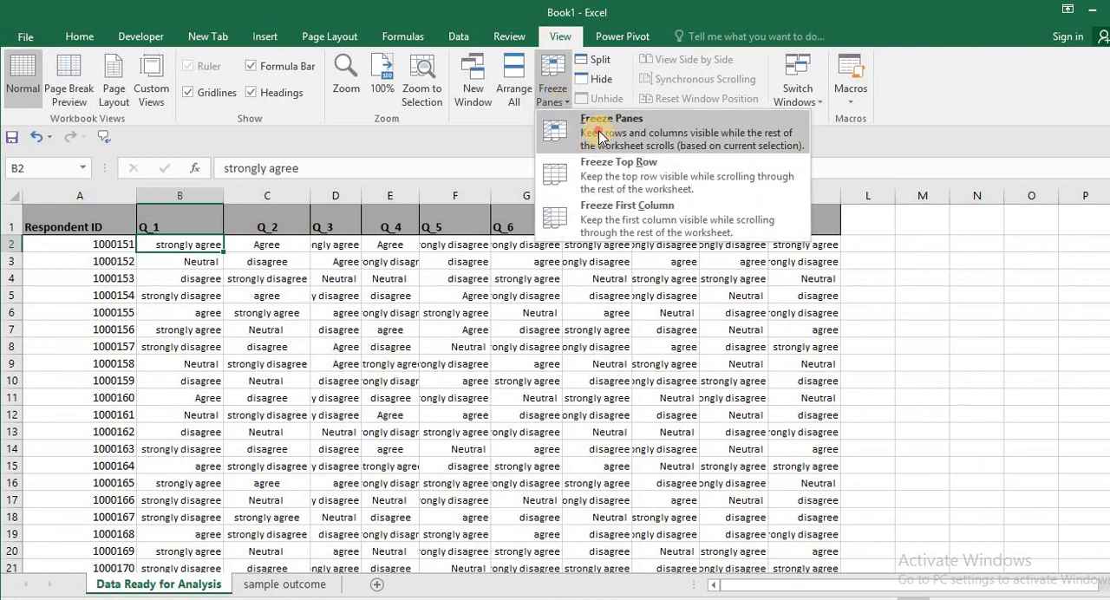
pyautogui.click(583, 180)
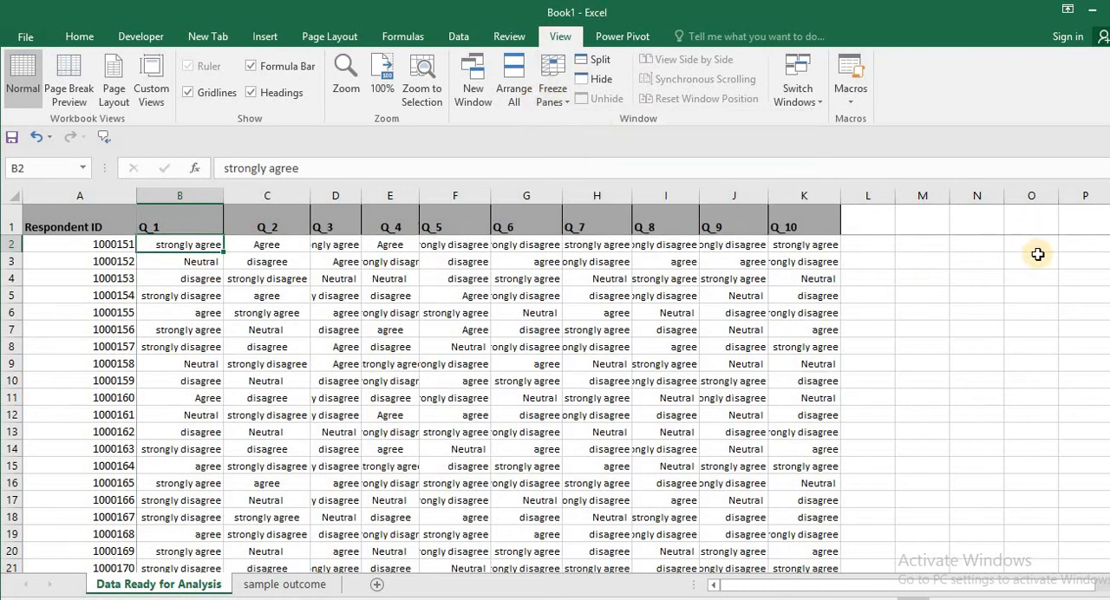
pyautogui.scroll(-4, 555, 403)
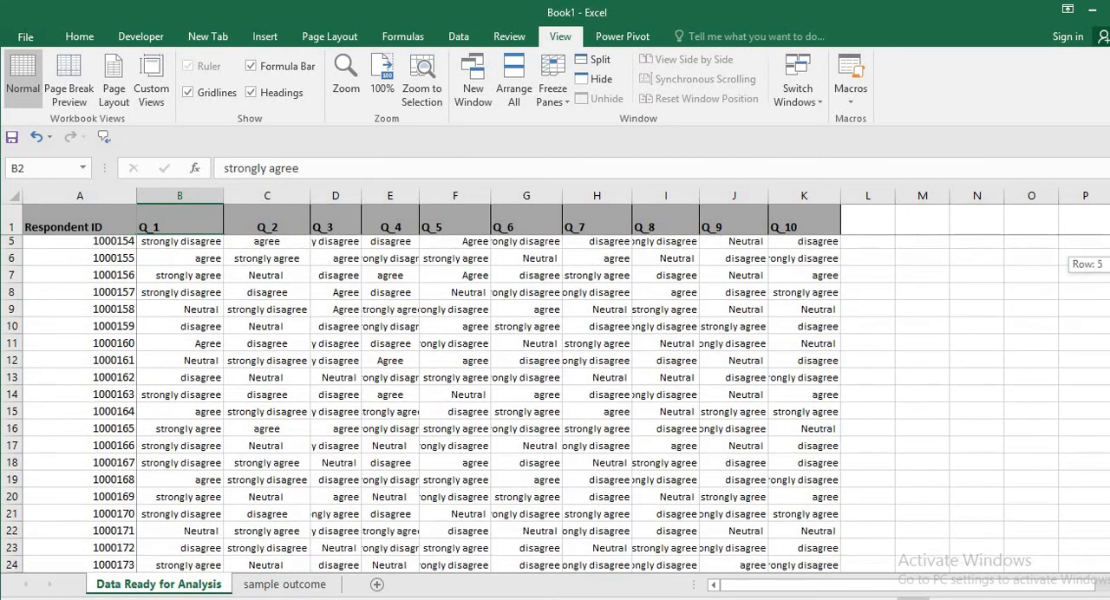
pyautogui.scroll(-2, 555, 403)
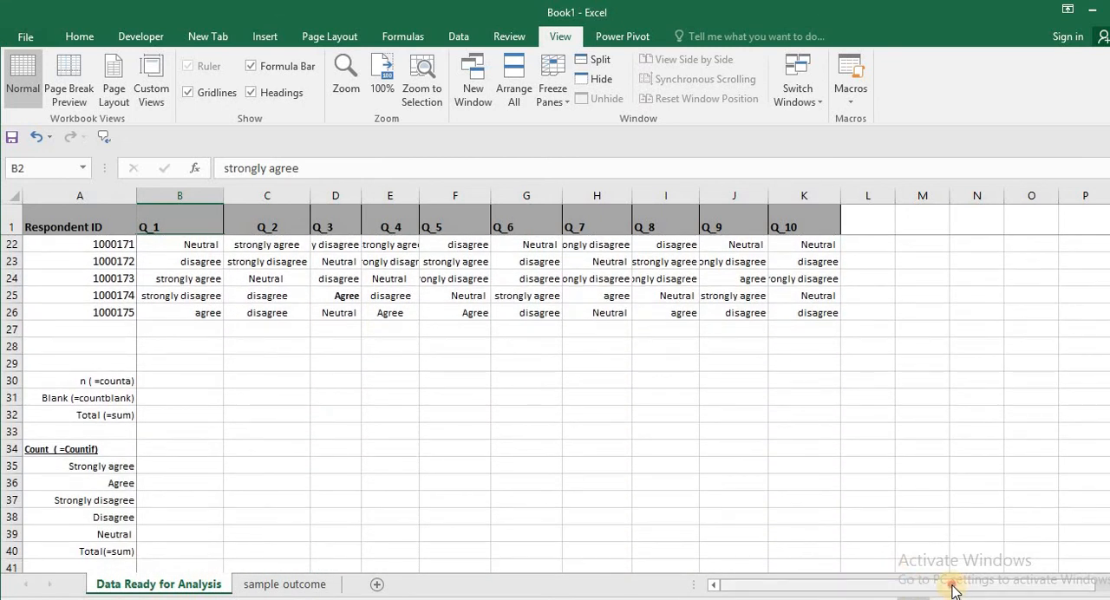
pyautogui.moveTo(954, 586); pyautogui.dragTo(906, 587)
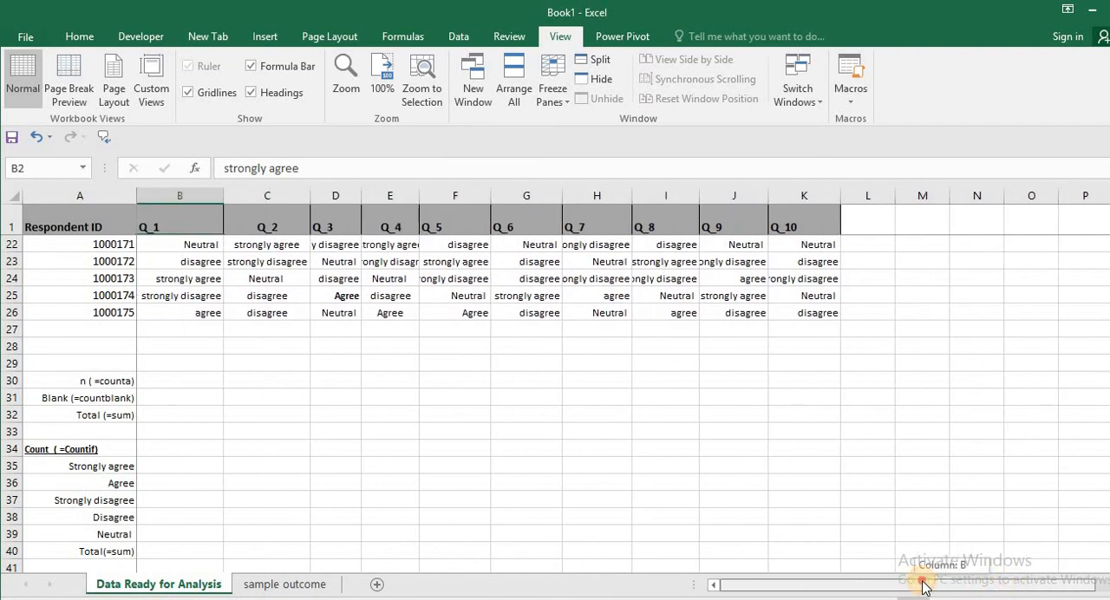
pyautogui.moveTo(837, 586)
pyautogui.mouseDown()
pyautogui.moveTo(885, 586)
pyautogui.moveTo(798, 586)
pyautogui.moveTo(829, 575)
pyautogui.mouseUp()
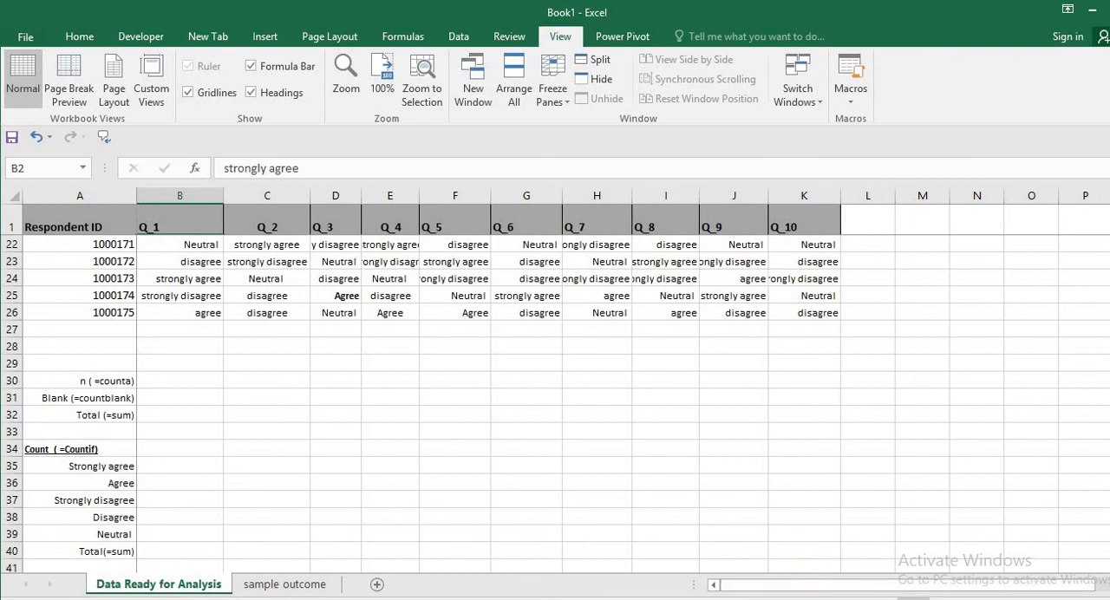
pyautogui.moveTo(1109, 397); pyautogui.dragTo(1109, 239)
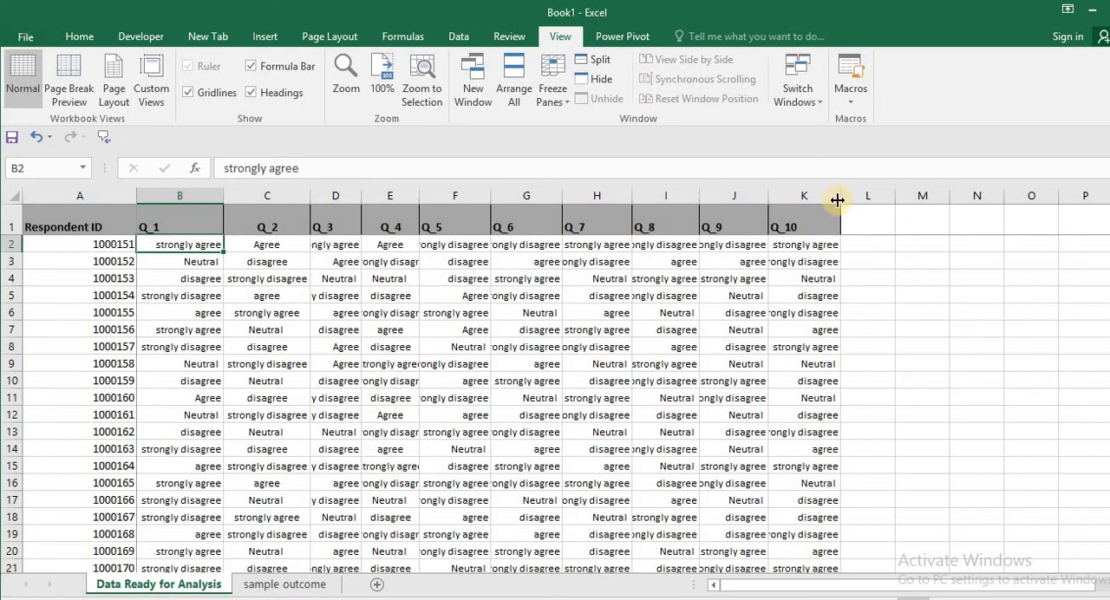
pyautogui.click(385, 349)
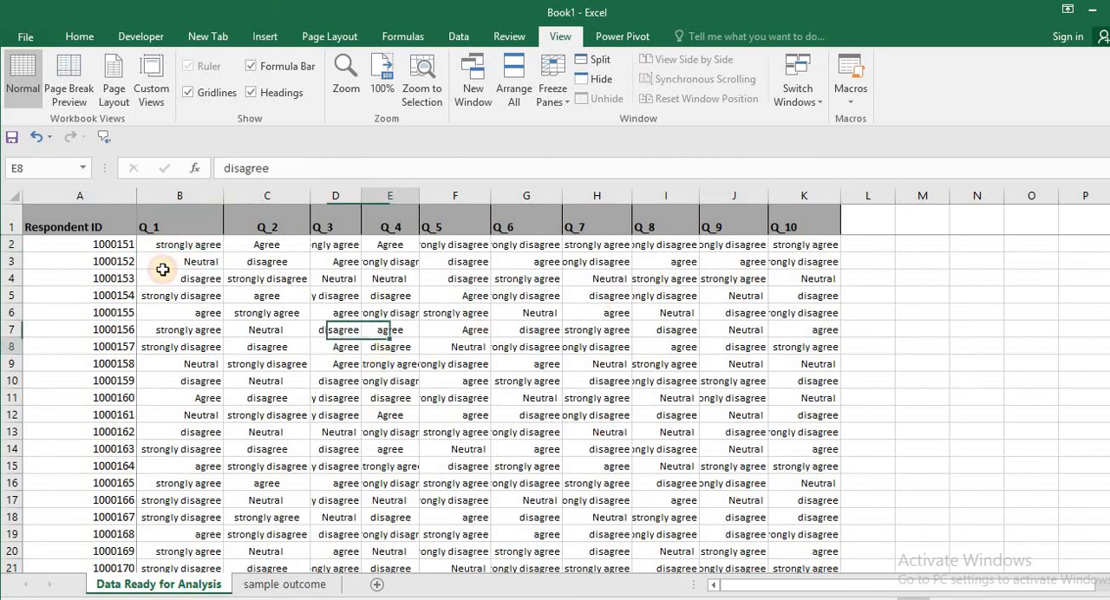
pyautogui.click(58, 227)
pyautogui.keyDown('shift'); pyautogui.click(60, 295); pyautogui.keyUp('shift')
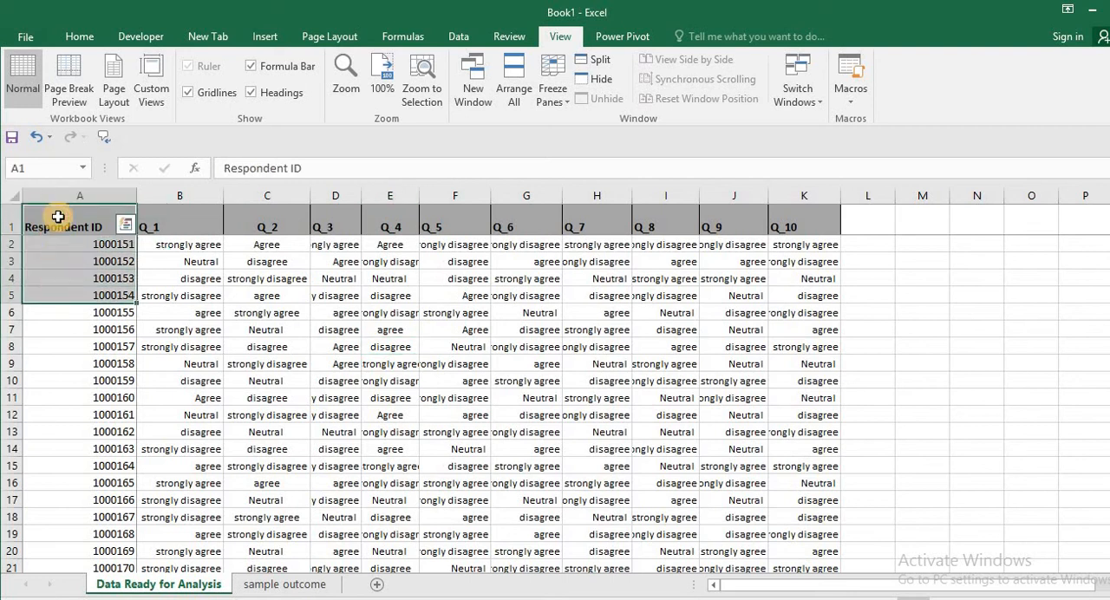
pyautogui.moveTo(58, 217); pyautogui.dragTo(770, 462)
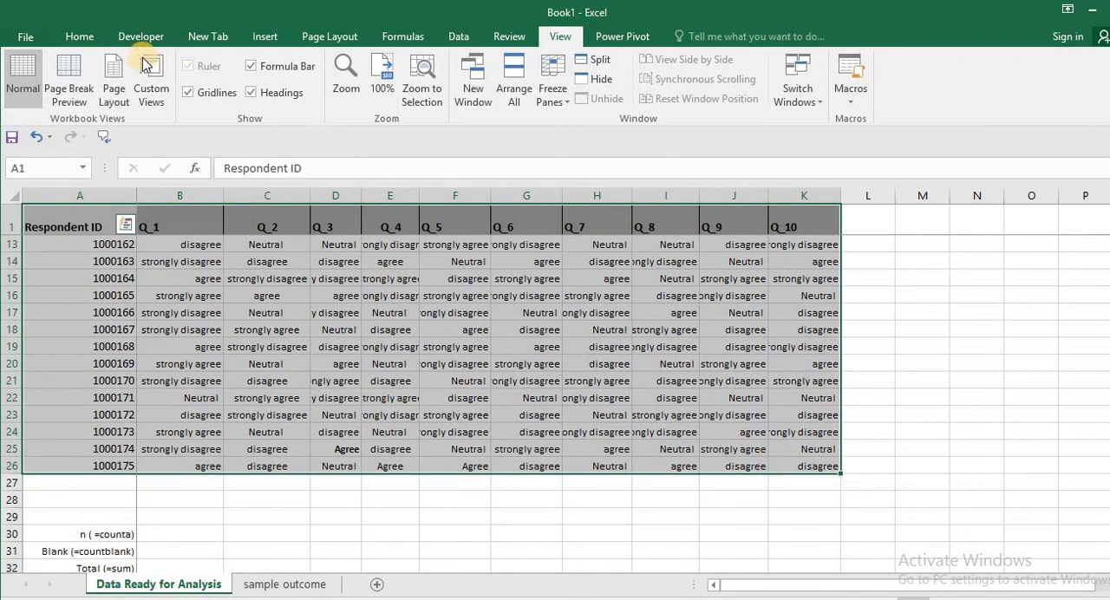
pyautogui.click(267, 39)
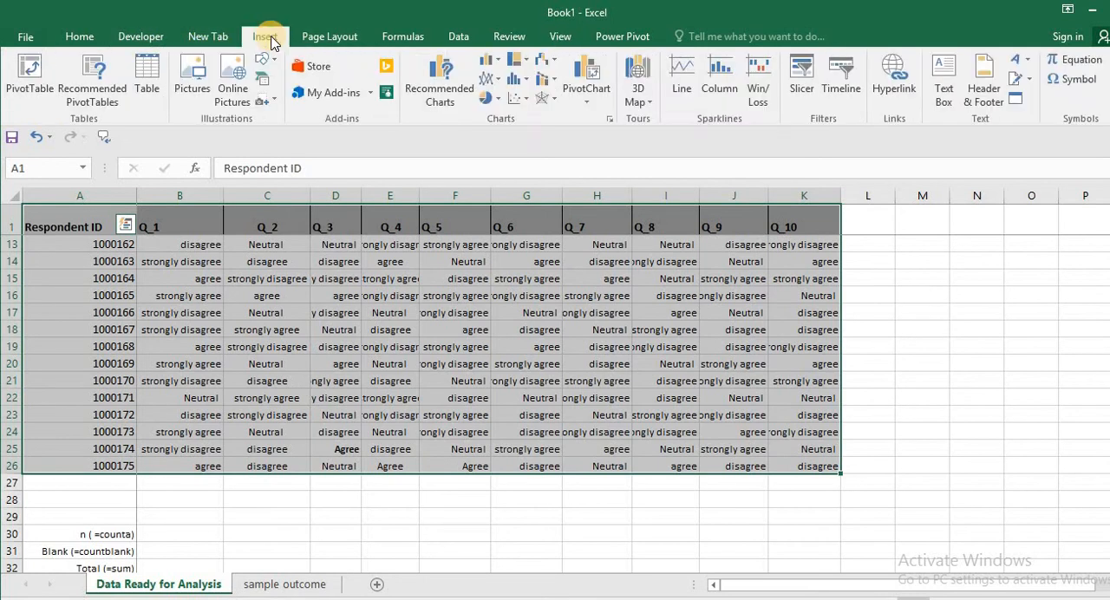
pyautogui.click(148, 91)
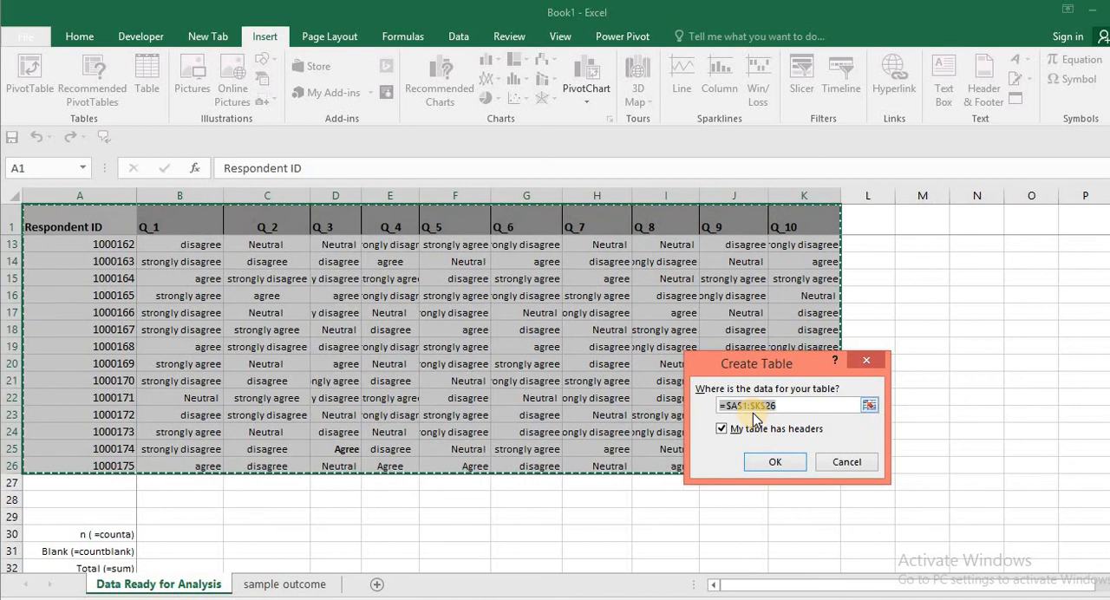
pyautogui.click(845, 462)
pyautogui.click(922, 432)
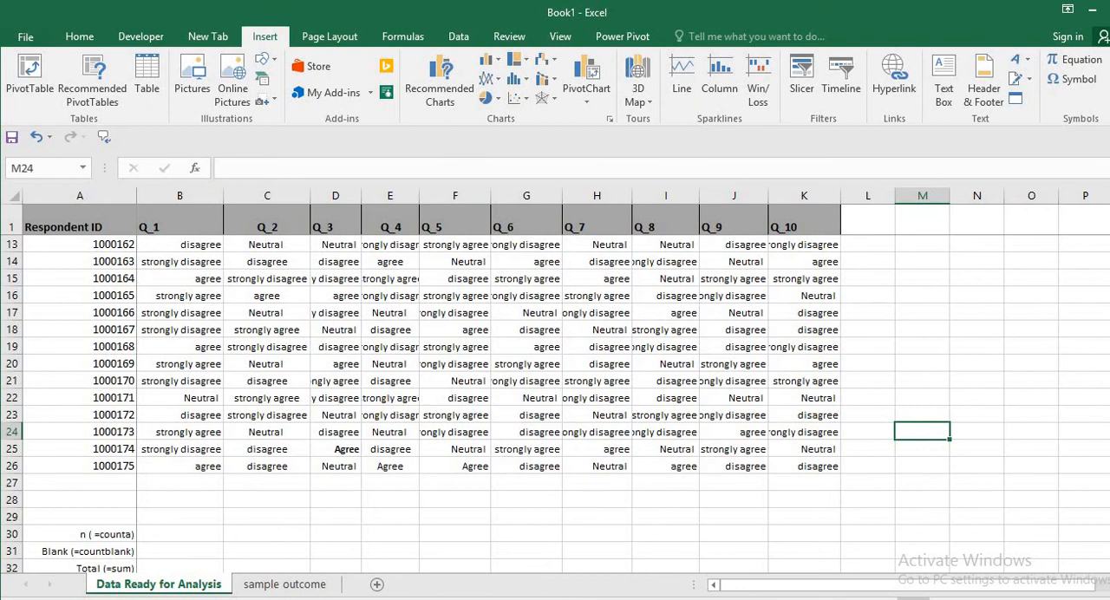
# Convert the survey range A1:K26 on the Data Ready for Analysis sheet into a table with headers
pyautogui.scroll(4, 111, 274)
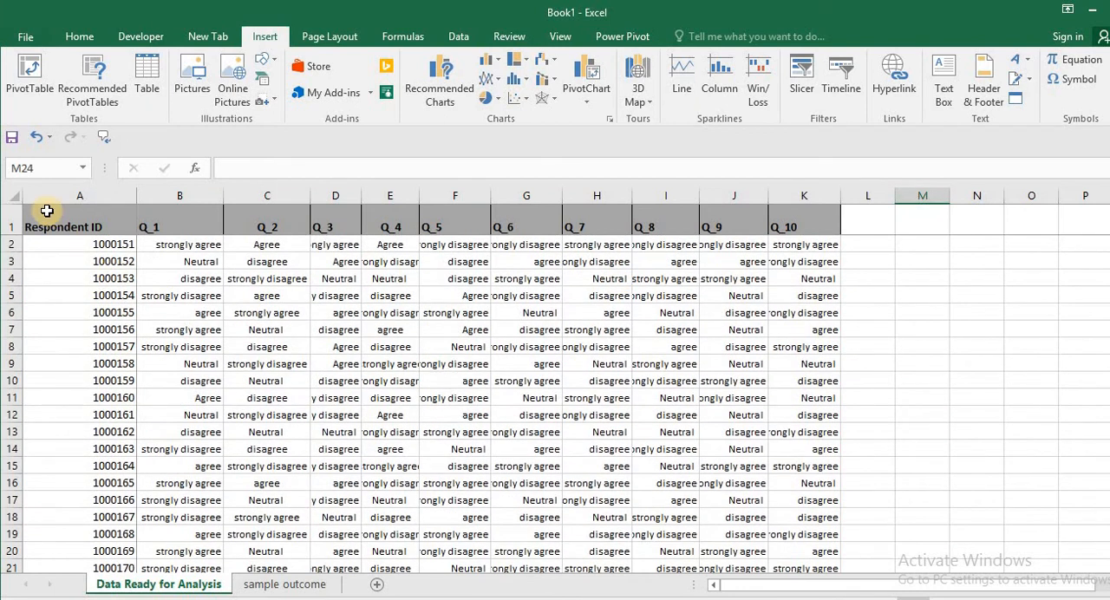
pyautogui.moveTo(46, 211); pyautogui.dragTo(820, 528)
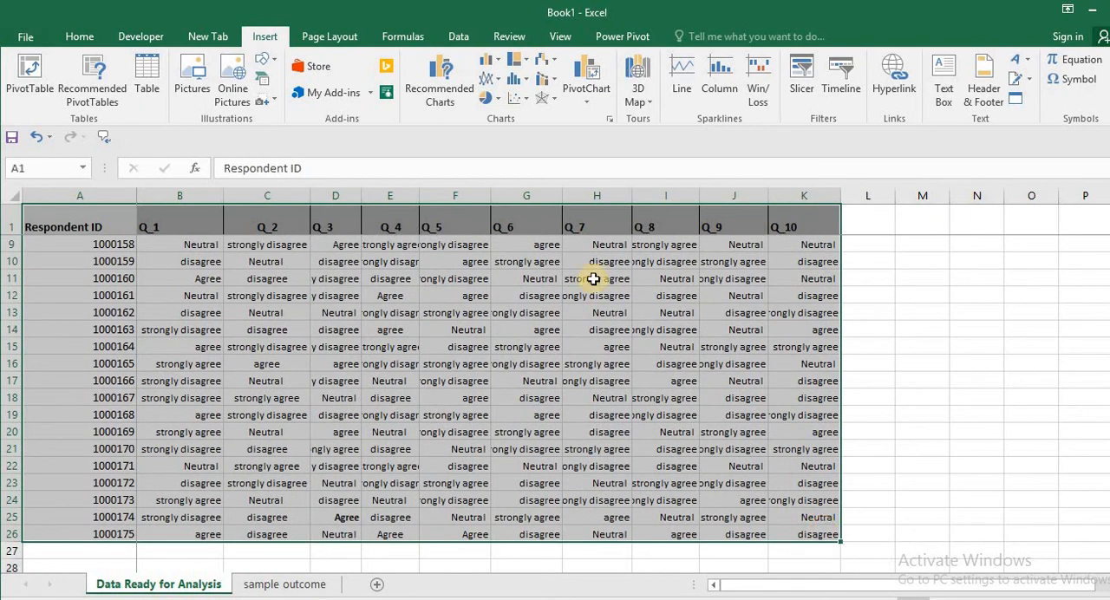
pyautogui.click(148, 82)
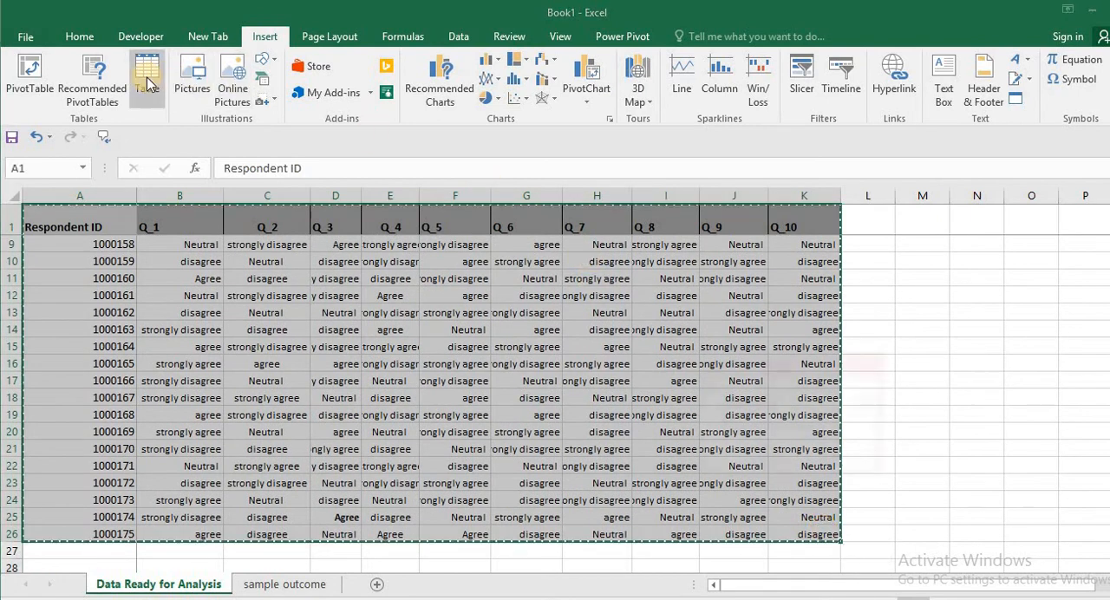
pyautogui.click(767, 461)
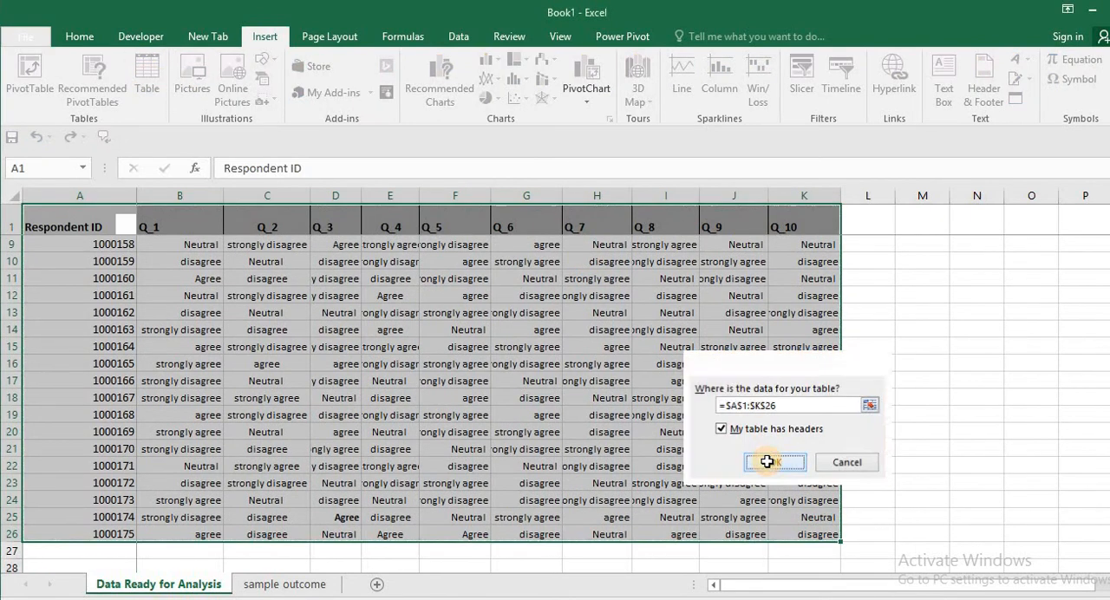
pyautogui.click(922, 431)
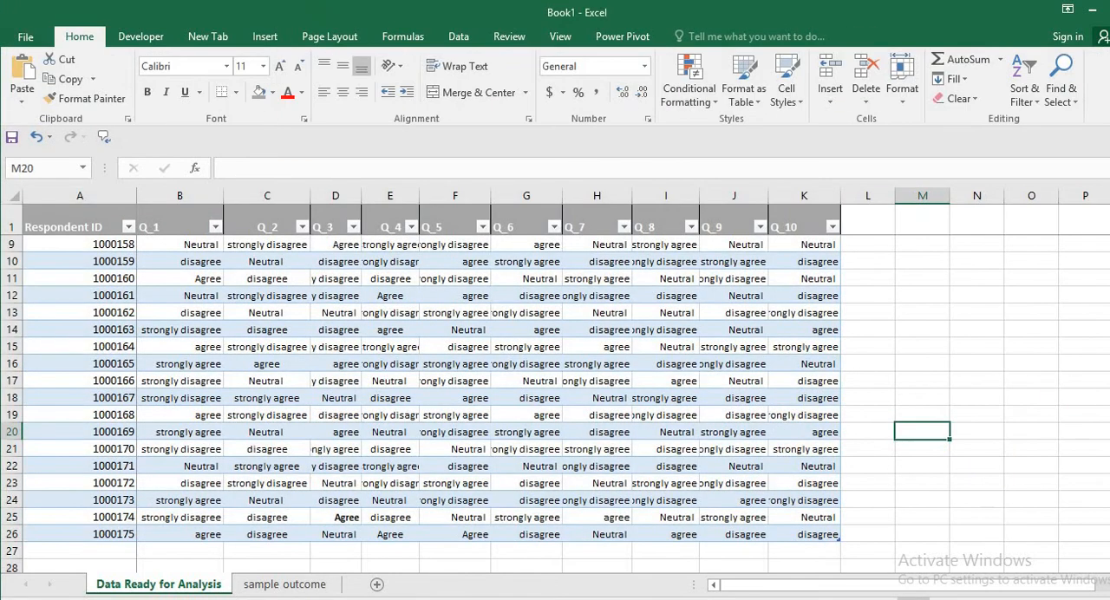
pyautogui.moveTo(1109, 327)
pyautogui.mouseDown()
pyautogui.moveTo(1109, 290)
pyautogui.moveTo(1109, 390)
pyautogui.moveTo(1109, 316)
pyautogui.mouseUp()
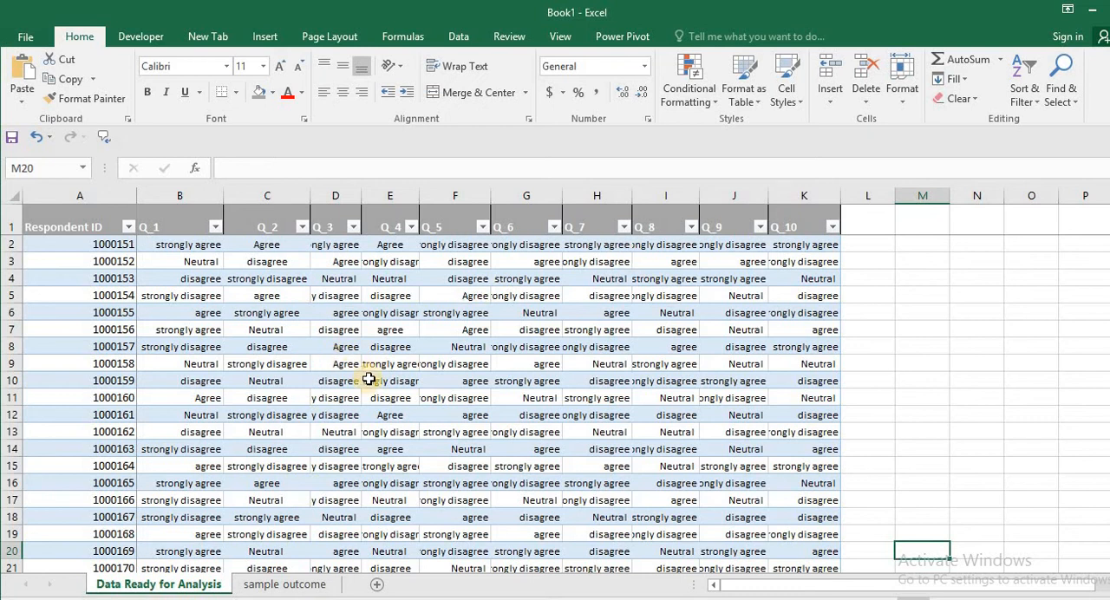
# Examine the percentage summary table and Q_1 column chart on the sample outcome sheet, comparing them with the responses on the Data Ready for Analysis sheet
pyautogui.click(283, 585)
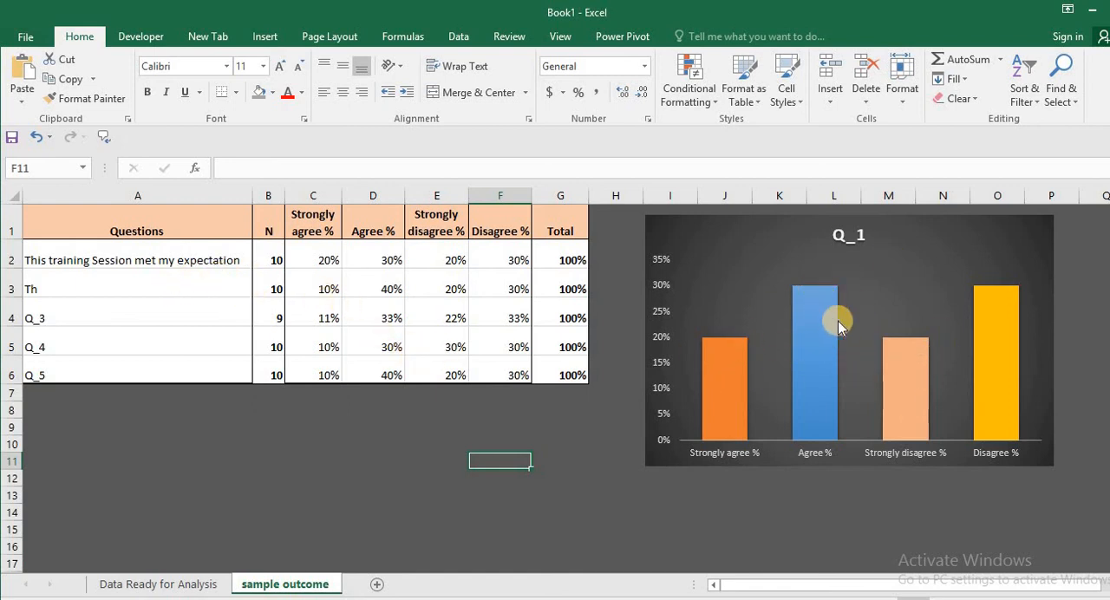
pyautogui.click(856, 341)
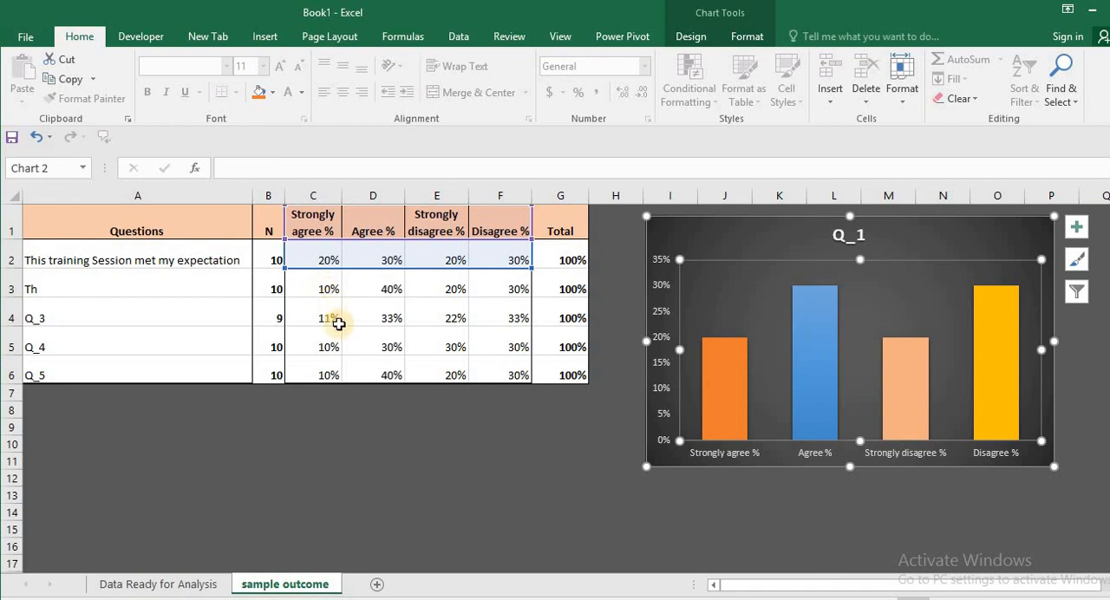
pyautogui.click(165, 585)
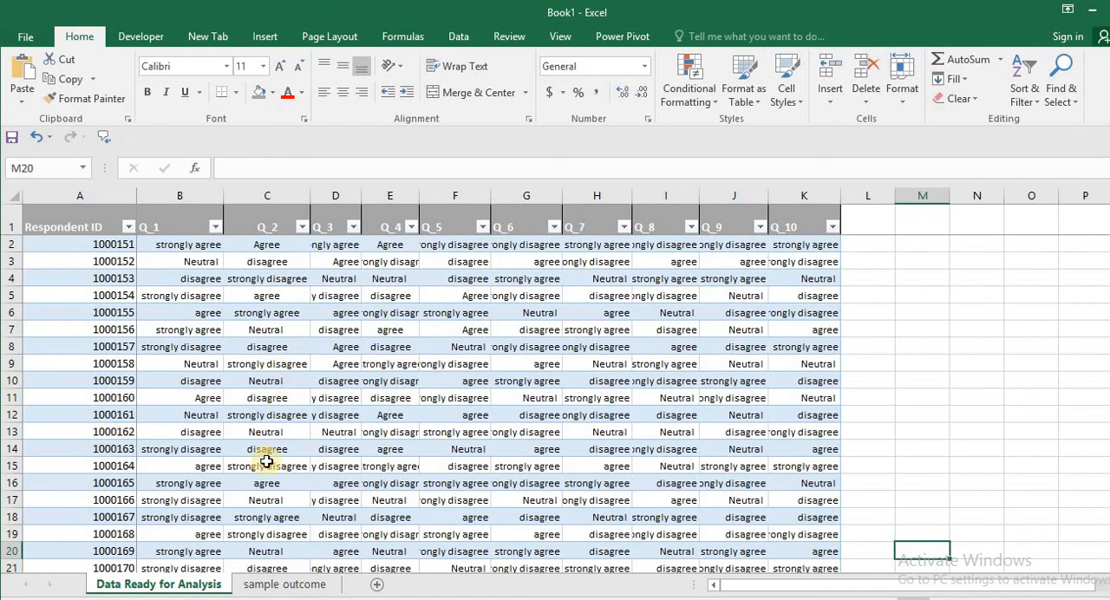
pyautogui.click(282, 585)
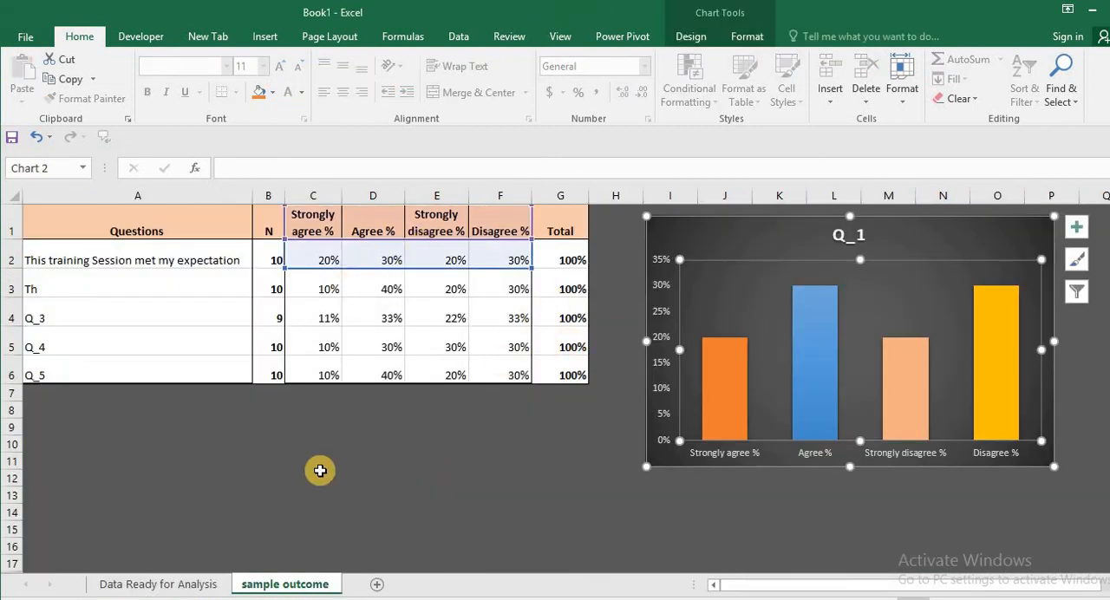
pyautogui.click(185, 586)
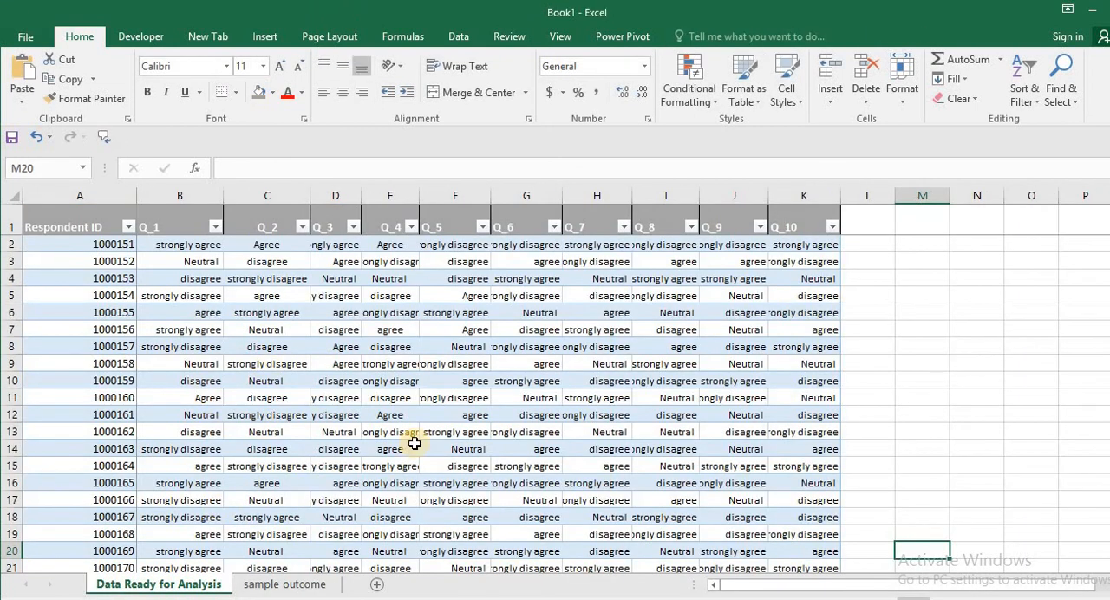
pyautogui.scroll(-4, 422, 489)
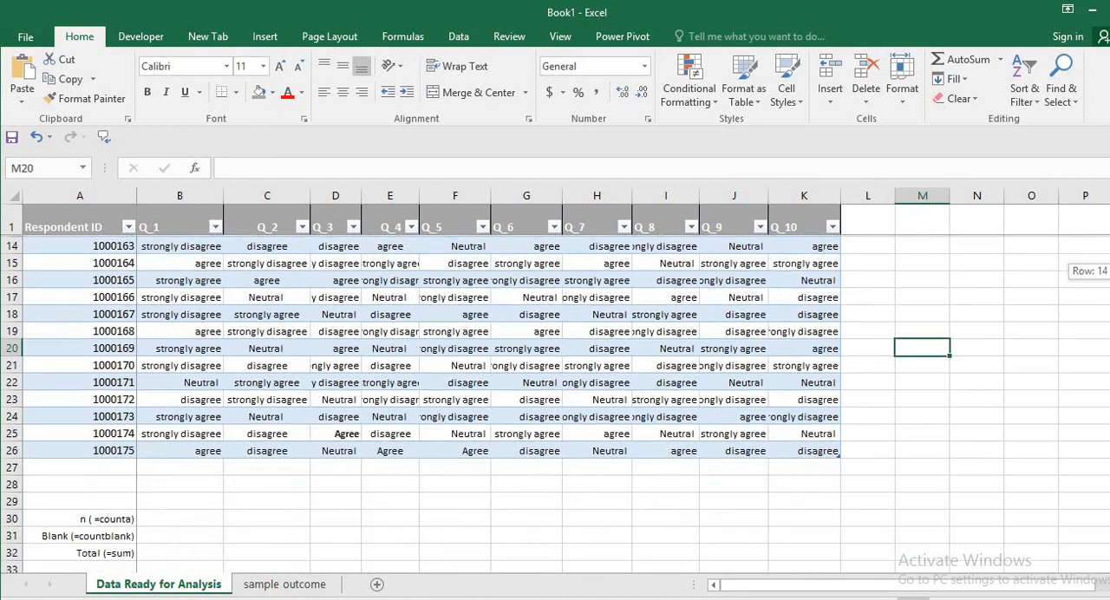
pyautogui.scroll(3, 422, 490)
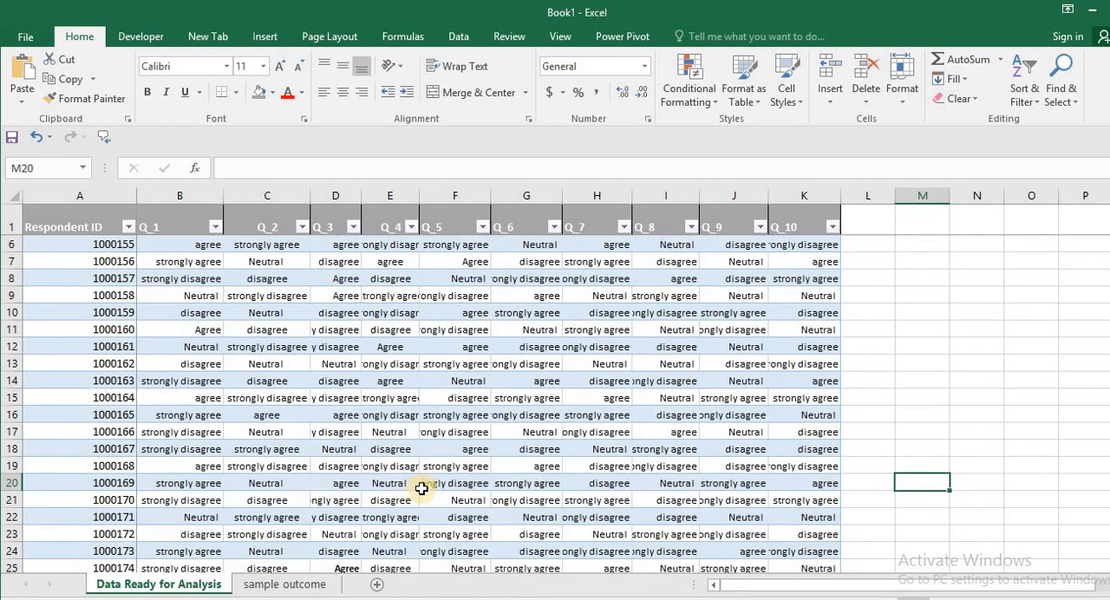
pyautogui.click(312, 584)
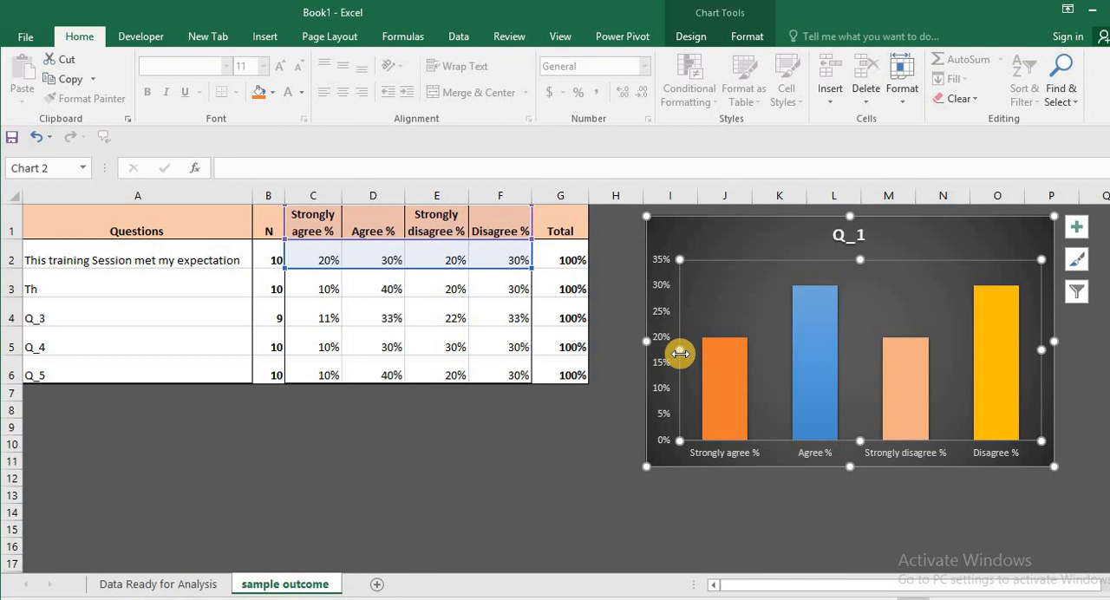